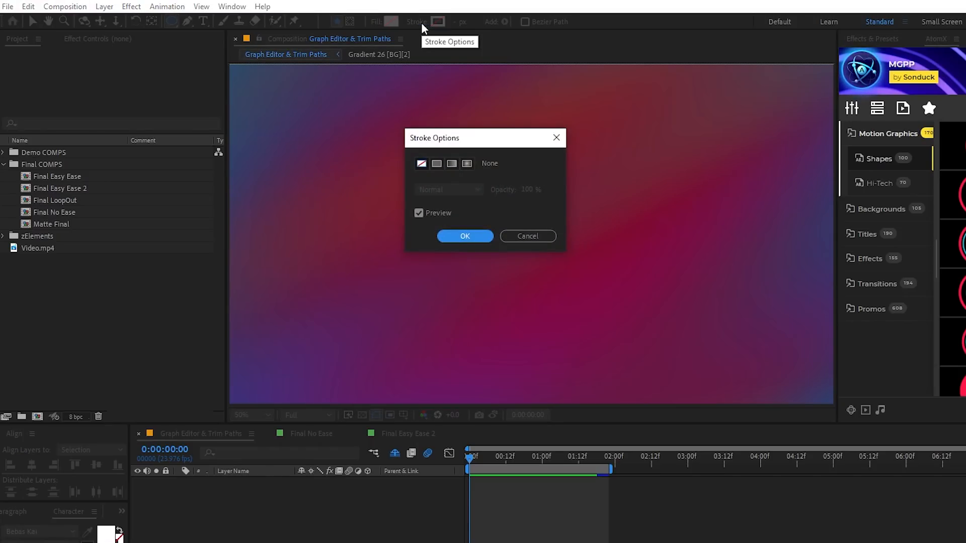
# Set the shape stroke to a solid white colour with a width of 35 px
pyautogui.click(437, 165)
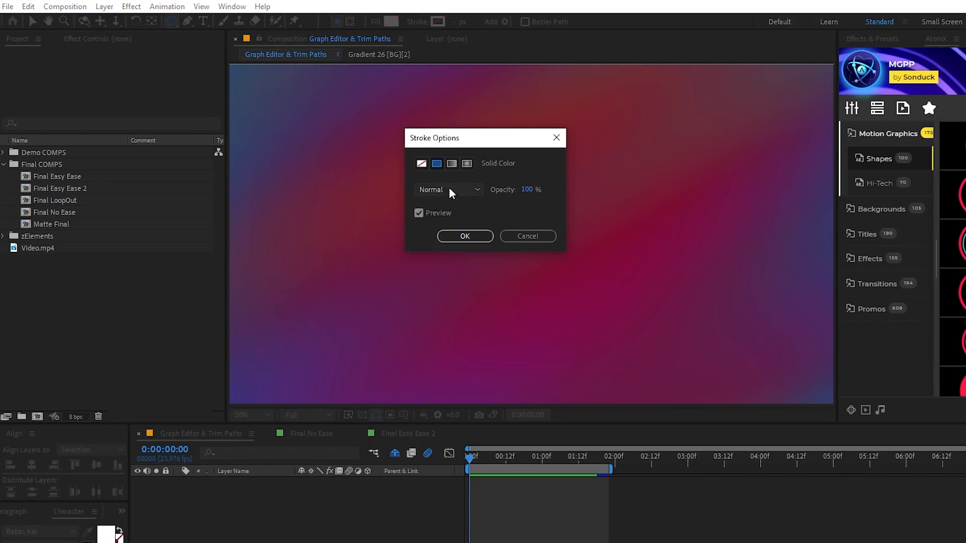
pyautogui.click(473, 234)
pyautogui.click(458, 21)
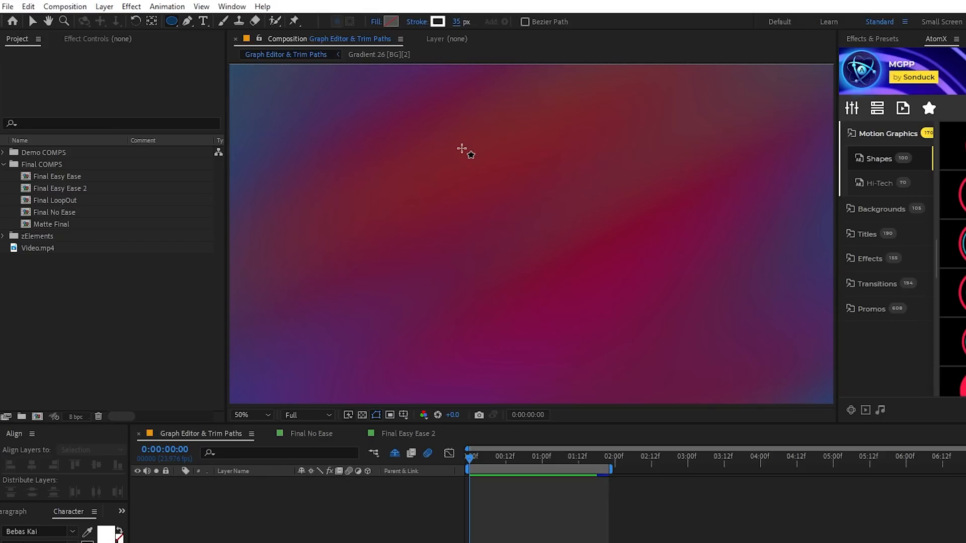
# Draw a circle with the Ellipse tool and centre it horizontally and vertically in the composition
pyautogui.moveTo(456, 139)
pyautogui.mouseDown()
pyautogui.moveTo(533, 226)
pyautogui.moveTo(649, 320)
pyautogui.moveTo(659, 342)
pyautogui.mouseUp()
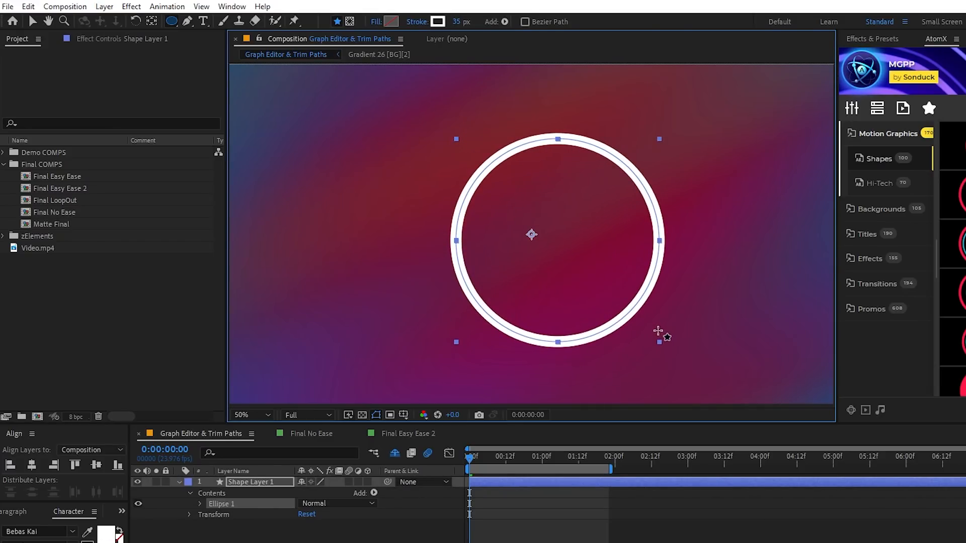
pyautogui.press('v')
pyautogui.click(32, 465)
pyautogui.click(96, 465)
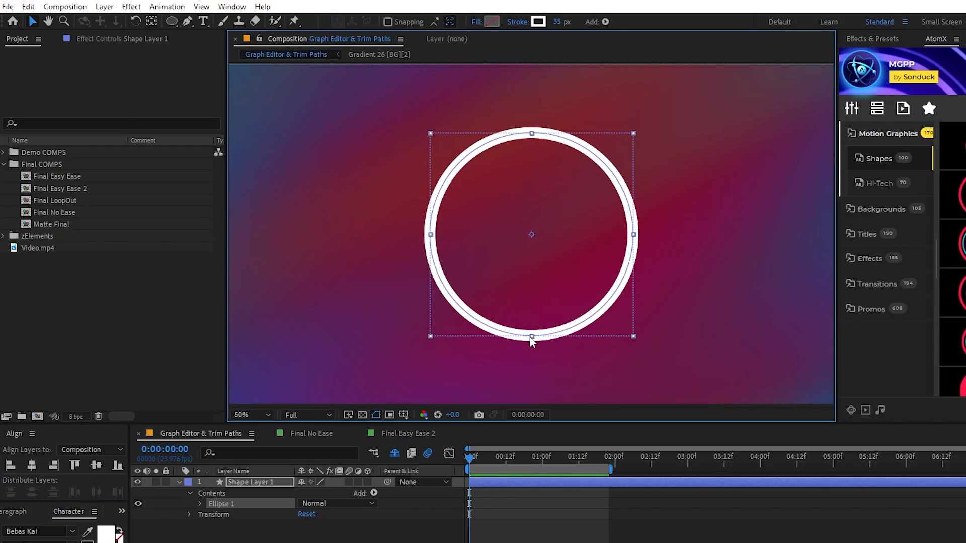
# Look at the line animation in the Final Easy Ease 2 composition at around 0:00:01:00
pyautogui.click(439, 524)
pyautogui.click(395, 433)
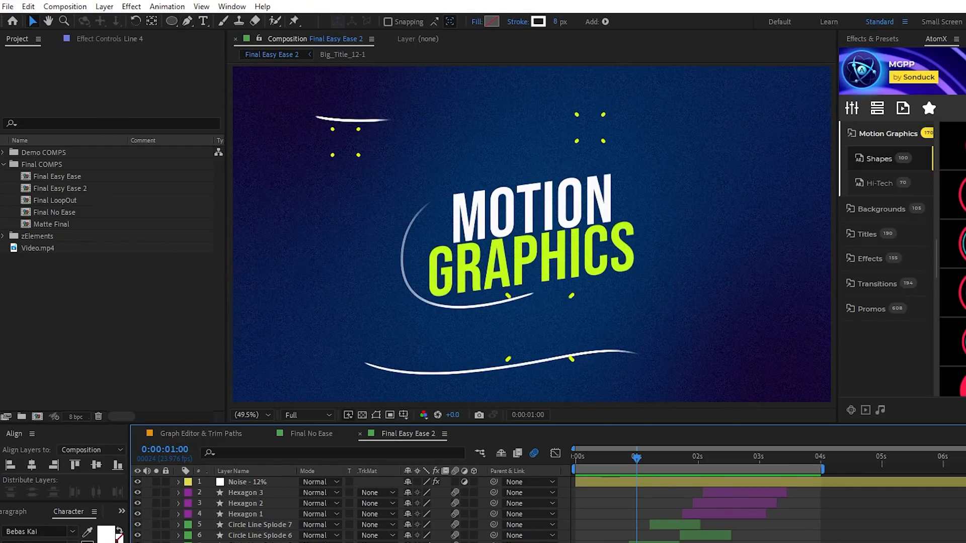
pyautogui.moveTo(636, 457)
pyautogui.mouseDown()
pyautogui.moveTo(662, 460)
pyautogui.moveTo(629, 466)
pyautogui.moveTo(646, 471)
pyautogui.moveTo(636, 473)
pyautogui.mouseUp()
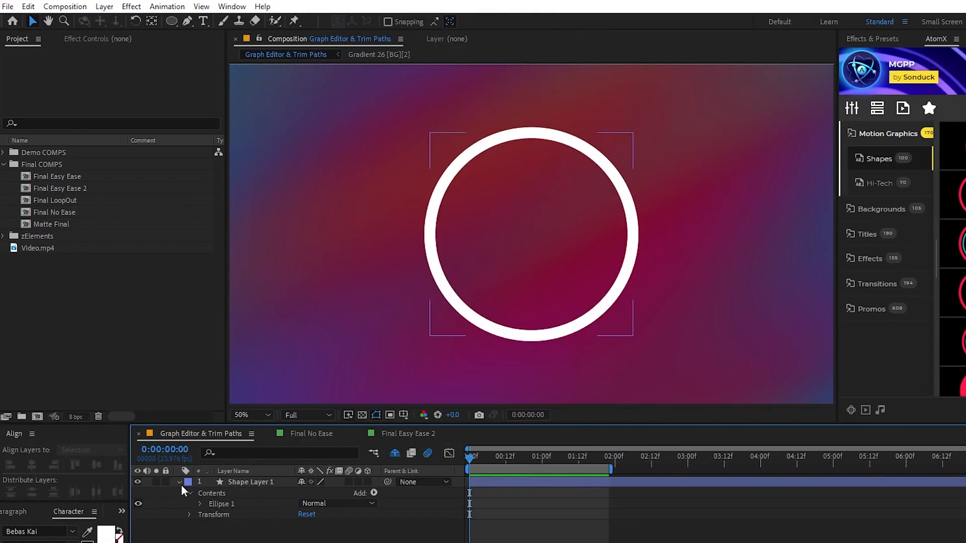
# Add Trim Paths to Shape Layer 1 in the Graph Editor & Trim Paths composition and expand its properties
pyautogui.click(180, 482)
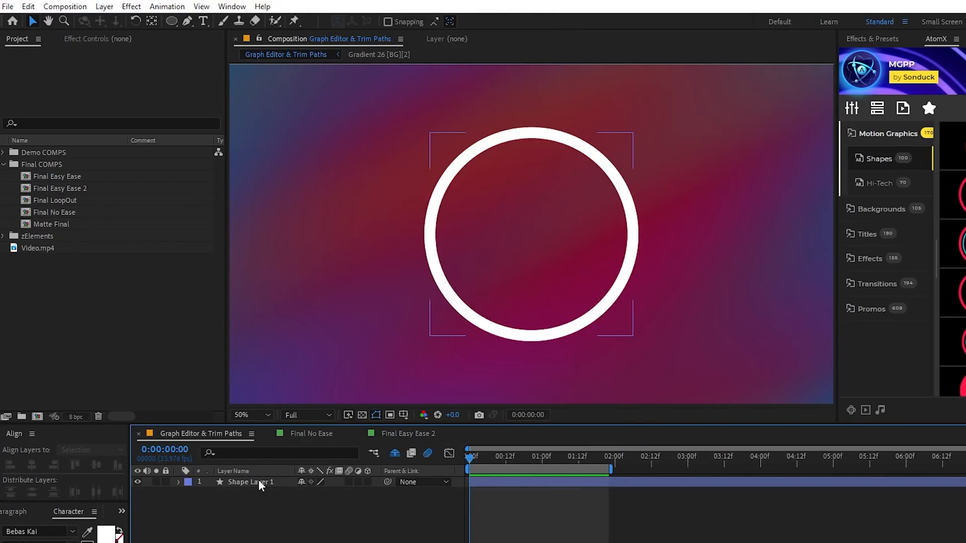
pyautogui.click(258, 482)
pyautogui.click(178, 484)
pyautogui.click(374, 494)
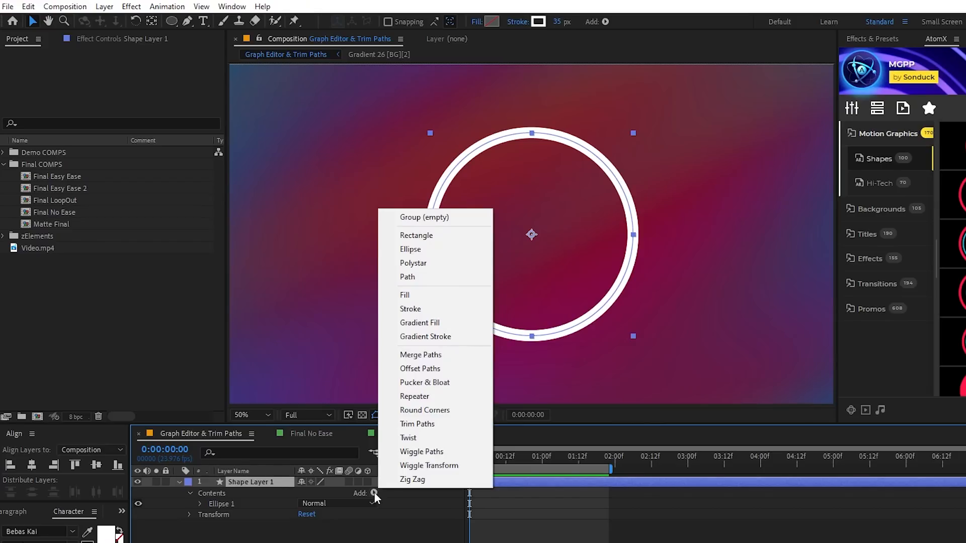
pyautogui.click(432, 434)
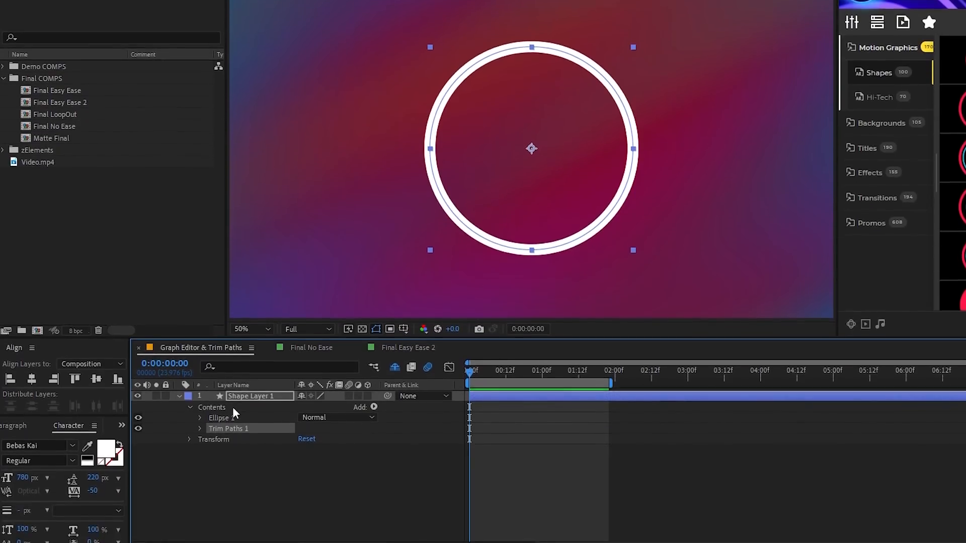
pyautogui.click(200, 515)
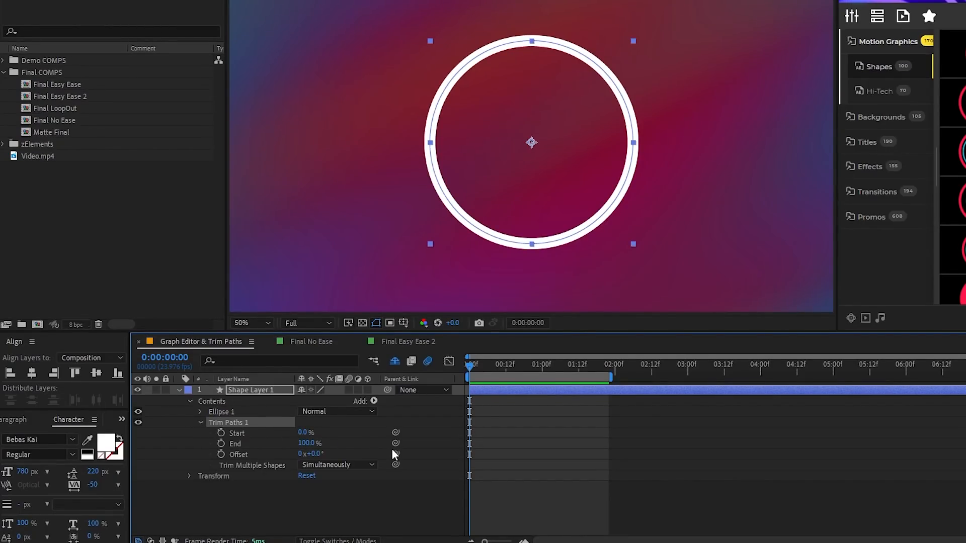
# Try out changes to the Start, End and Offset values of Trim Paths and undo them
pyautogui.click(258, 433)
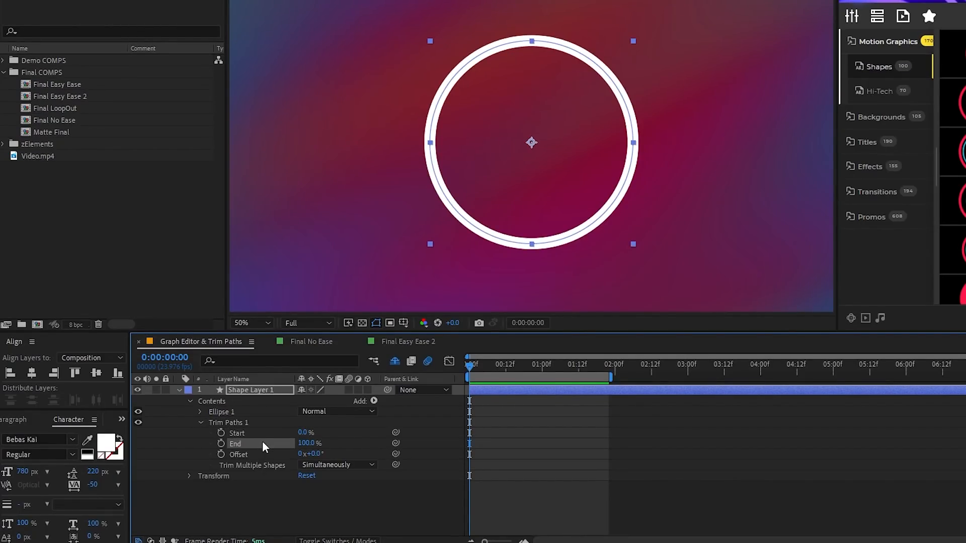
pyautogui.click(264, 454)
pyautogui.keyDown('ctrl'); pyautogui.click(265, 434); pyautogui.keyUp('ctrl')
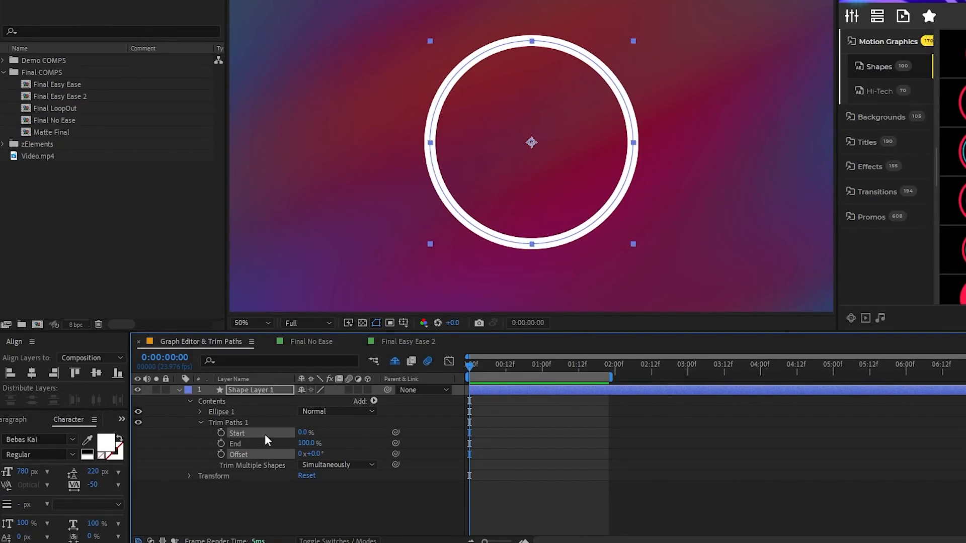
pyautogui.moveTo(301, 434)
pyautogui.mouseDown()
pyautogui.moveTo(327, 434)
pyautogui.moveTo(282, 443)
pyautogui.moveTo(372, 454)
pyautogui.mouseUp()
pyautogui.hotkey('ctrl', 'z')
pyautogui.hotkey('ctrl', 'z')
pyautogui.hotkey('ctrl', 'z')
pyautogui.hotkey('ctrl', 'z')
pyautogui.click(353, 447)
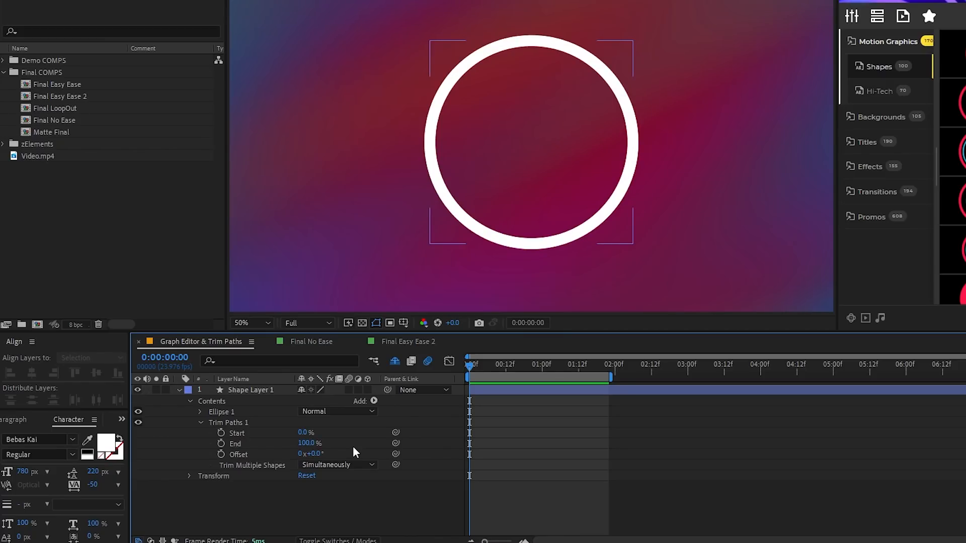
# Enable keyframing for Trim Paths Start and End at 0:00:00:00 and set End to 0%
pyautogui.click(221, 433)
pyautogui.click(221, 443)
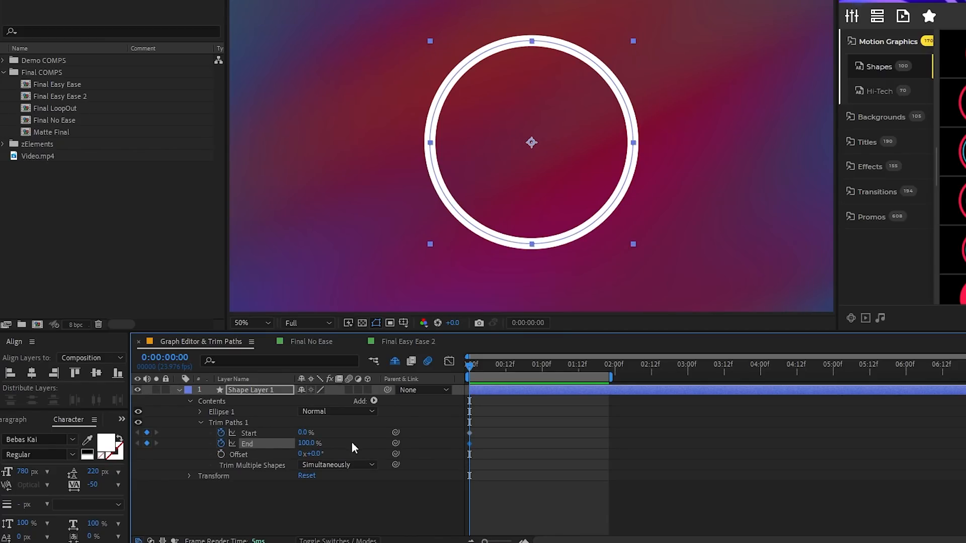
pyautogui.click(306, 443)
pyautogui.write('0')
pyautogui.press('Return')
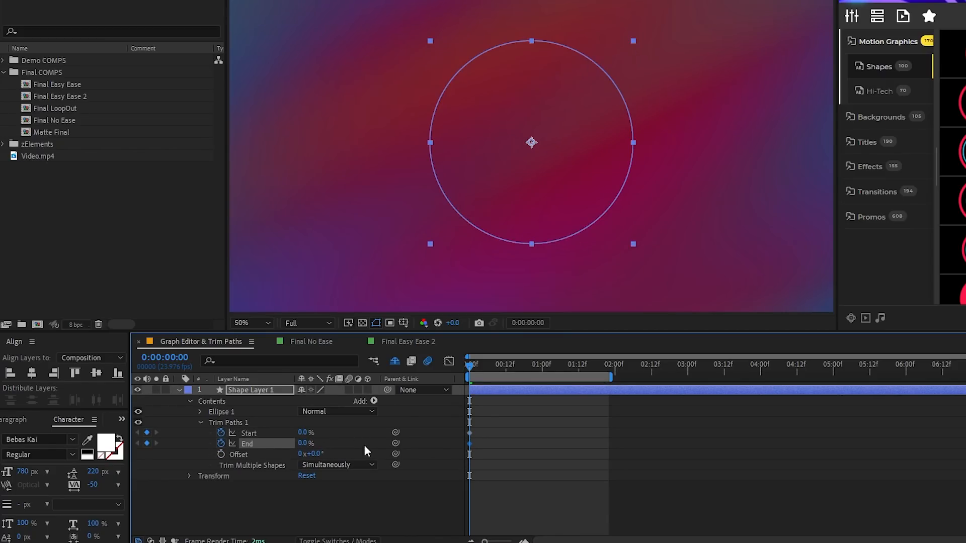
# Keyframe both Start and End of Trim Paths at 100% at 0:00:01:06
pyautogui.hotkey('shift', 'pagedown')
pyautogui.hotkey('shift', 'pagedown')
pyautogui.hotkey('shift', 'pagedown')
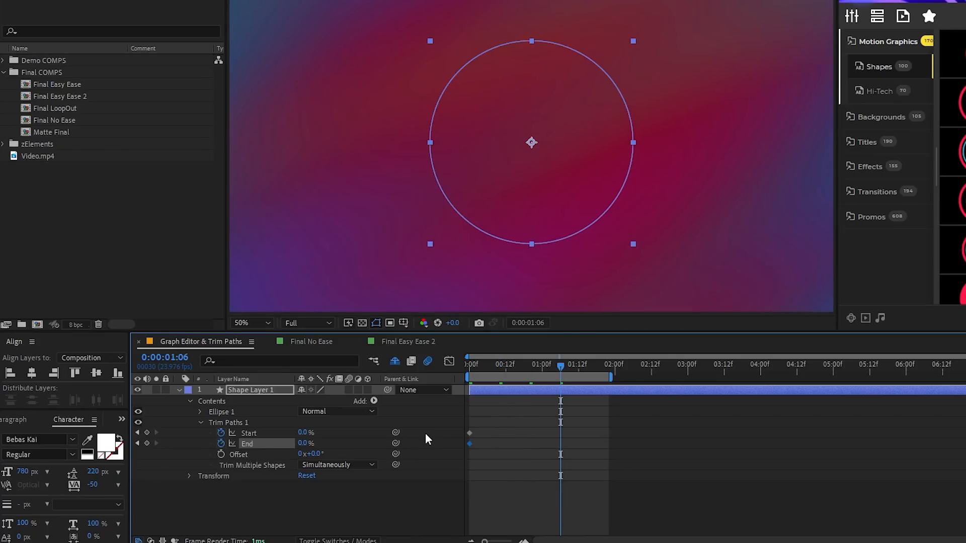
pyautogui.moveTo(302, 443)
pyautogui.mouseDown()
pyautogui.moveTo(342, 443)
pyautogui.moveTo(327, 433)
pyautogui.moveTo(352, 433)
pyautogui.mouseUp()
pyautogui.moveTo(562, 366)
pyautogui.mouseDown()
pyautogui.moveTo(466, 363)
pyautogui.moveTo(560, 372)
pyautogui.mouseUp()
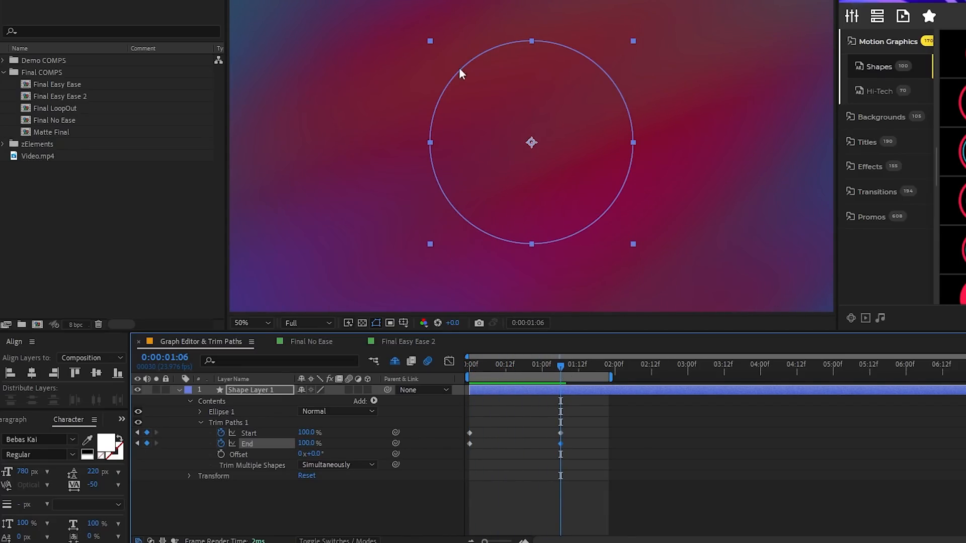
# Shift both Start keyframes 10 frames later than the End keyframes and scrub through the animation
pyautogui.click(572, 414)
pyautogui.moveTo(574, 426); pyautogui.dragTo(499, 433)
pyautogui.moveTo(492, 369); pyautogui.dragTo(469, 395)
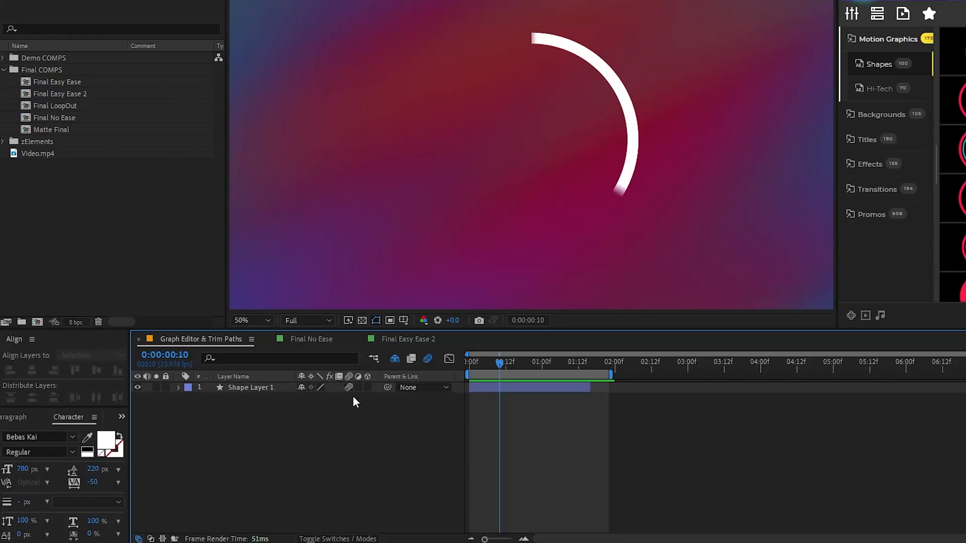
# Reveal Shape Layer 1's keyframes, apply Easy Ease to all Start and End keyframes, and play back the animation
pyautogui.click(254, 389)
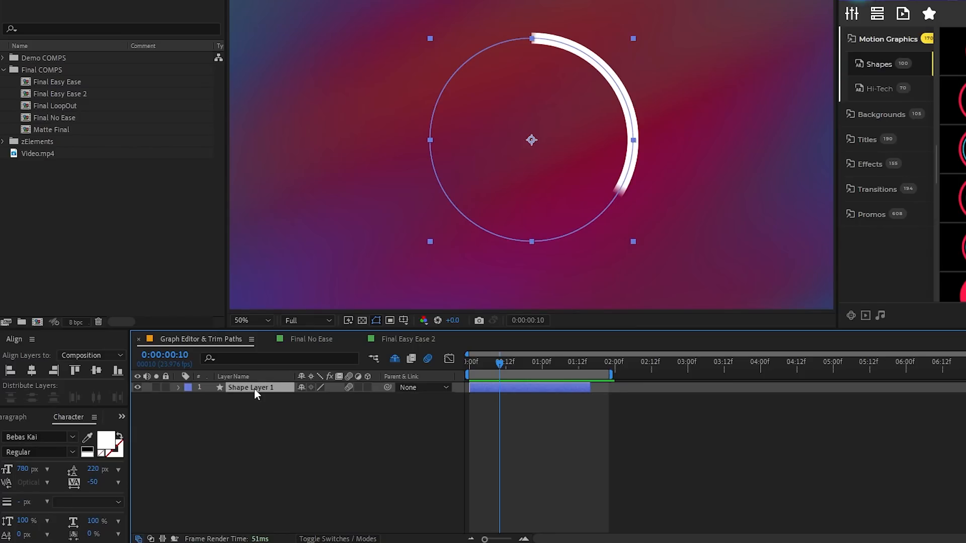
pyautogui.press('u')
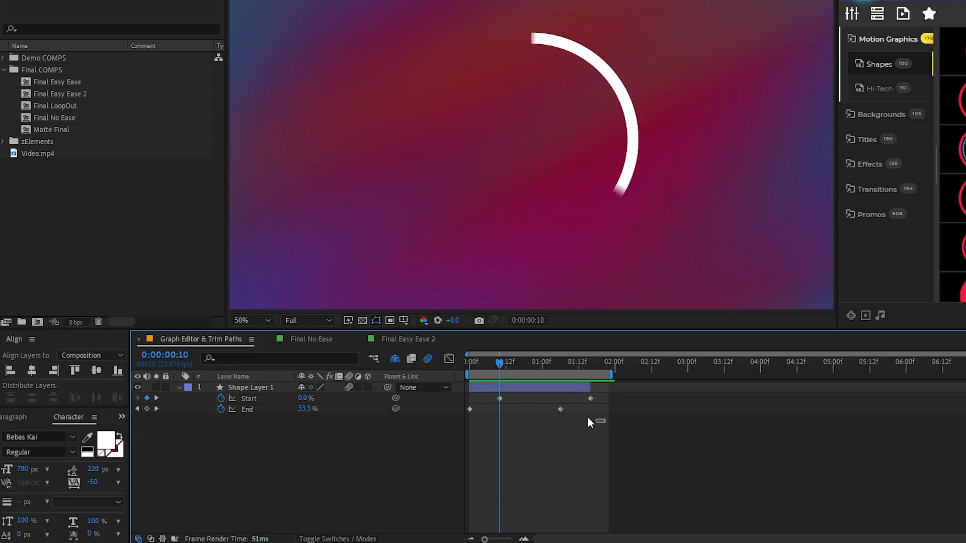
pyautogui.moveTo(594, 418); pyautogui.dragTo(458, 394)
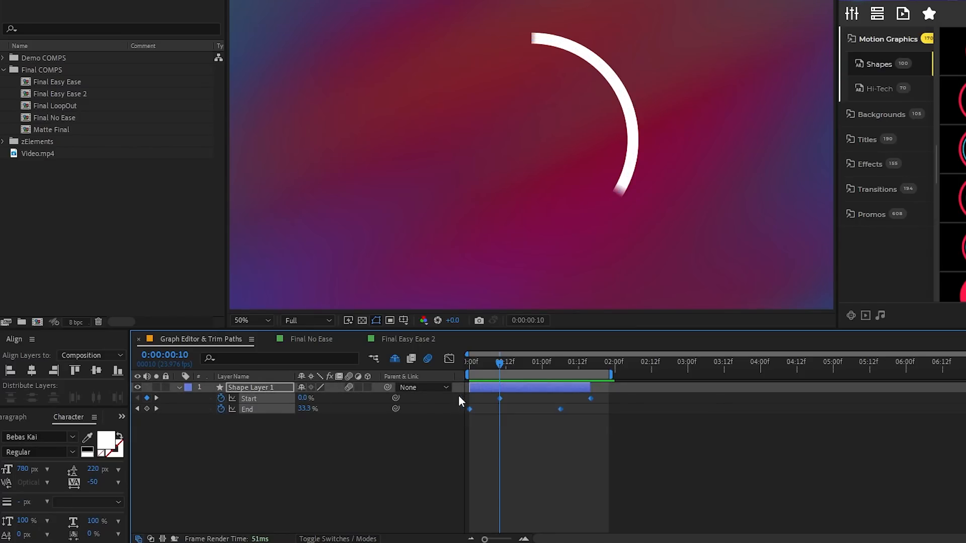
pyautogui.press('F9')
pyautogui.click(539, 442)
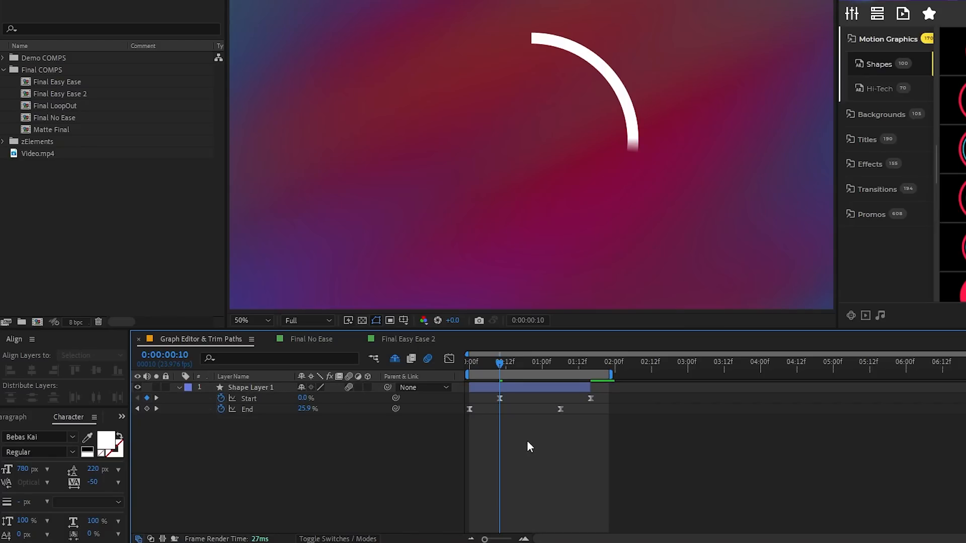
pyautogui.press('Home')
pyautogui.press('space')
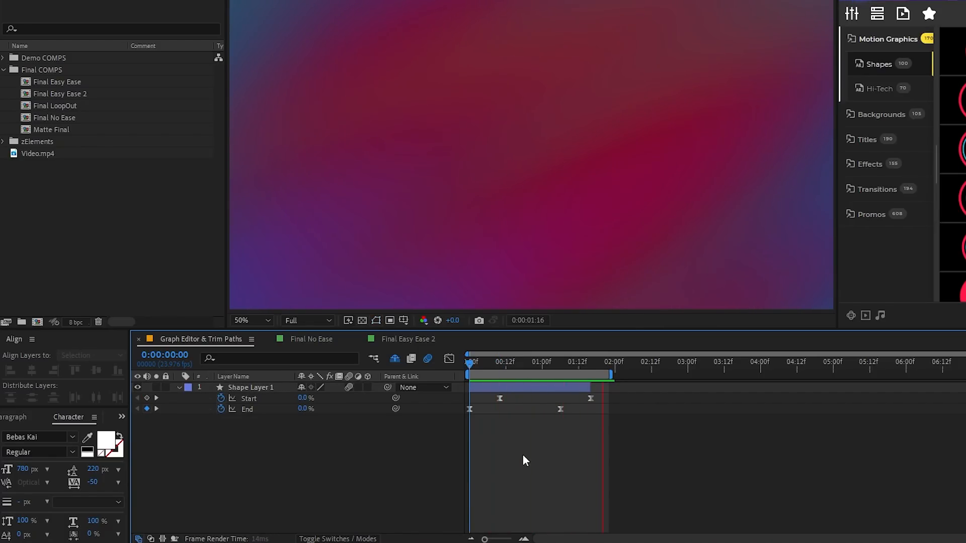
pyautogui.press('space')
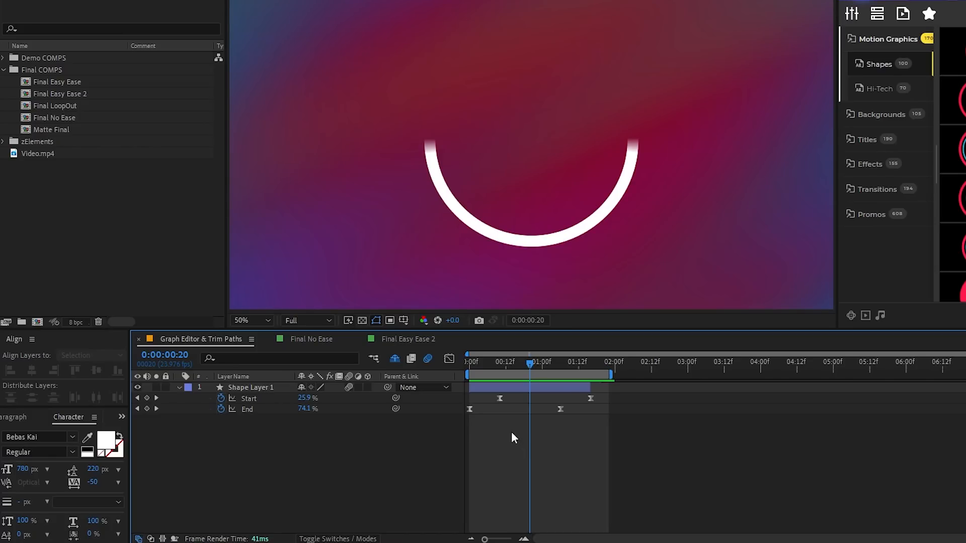
# Show the End property in the Graph Editor as an enlarged speed graph, using Edit Speed Graph
pyautogui.click(283, 408)
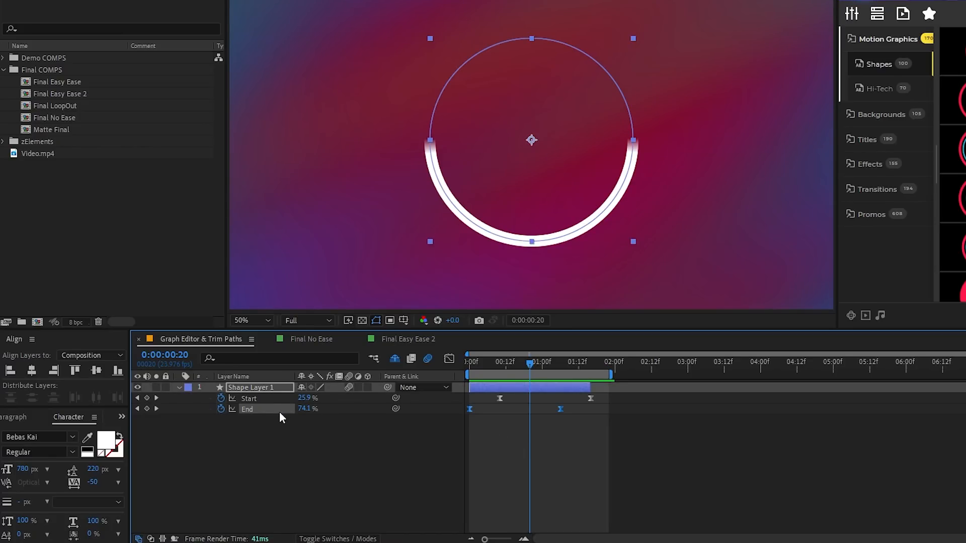
pyautogui.click(451, 362)
pyautogui.click(523, 538)
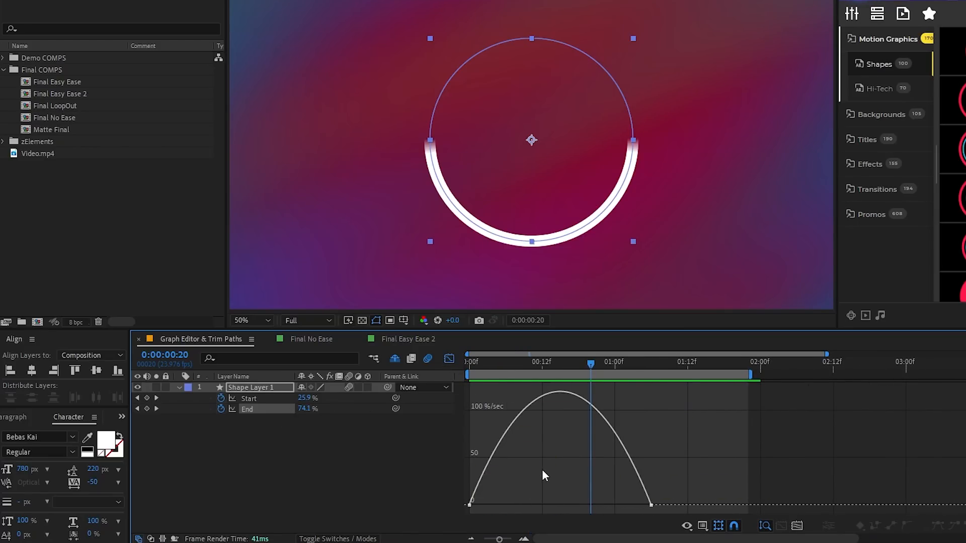
pyautogui.click(702, 527)
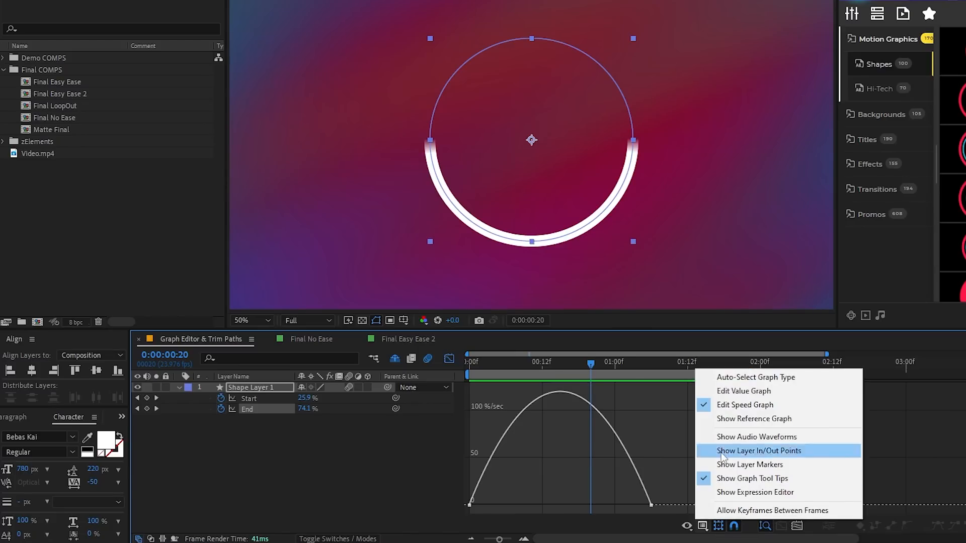
pyautogui.click(774, 412)
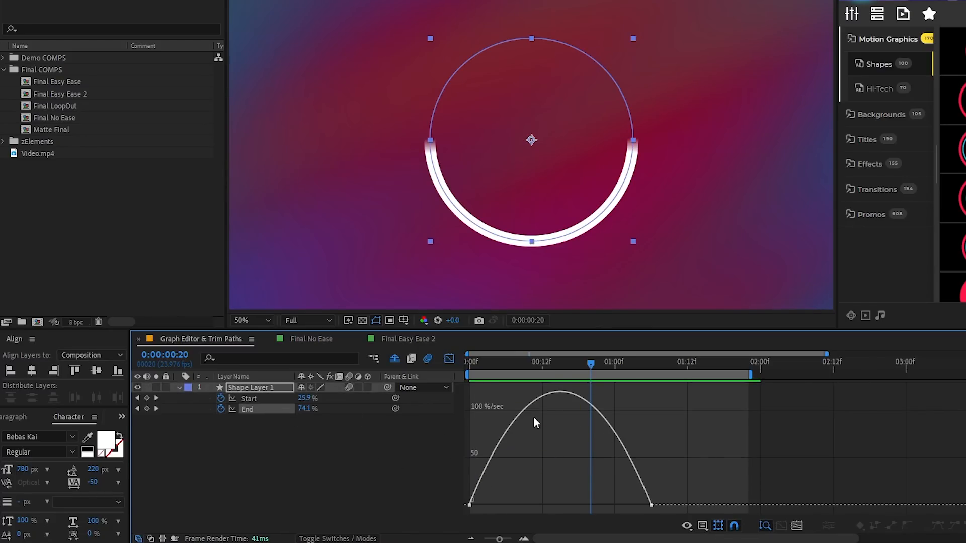
# Reshape the End speed curve so it peaks late, at about 0:00:01:00, and preview the motion
pyautogui.moveTo(469, 364)
pyautogui.mouseDown()
pyautogui.moveTo(563, 367)
pyautogui.moveTo(654, 388)
pyautogui.mouseUp()
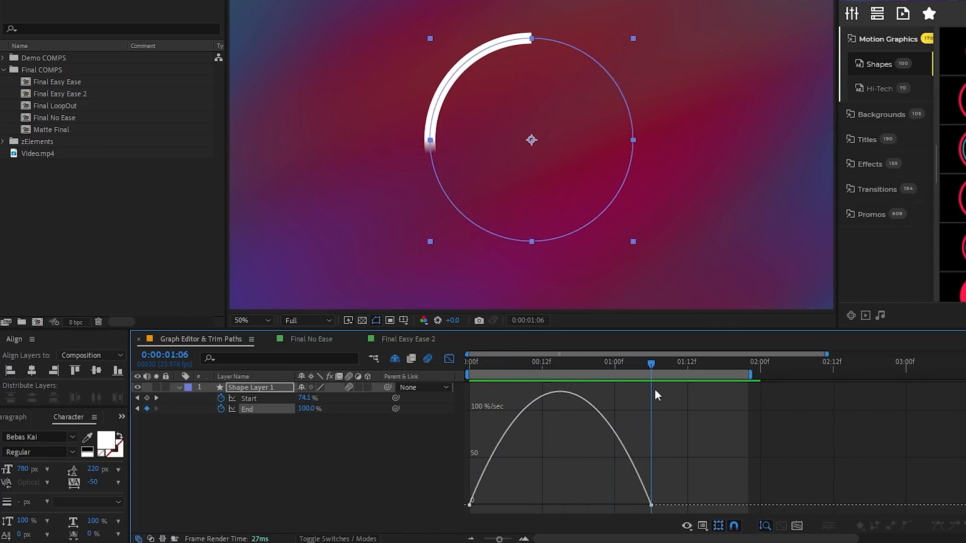
pyautogui.click(610, 424)
pyautogui.moveTo(622, 505)
pyautogui.mouseDown()
pyautogui.moveTo(545, 503)
pyautogui.moveTo(616, 503)
pyautogui.mouseUp()
pyautogui.click(267, 400)
pyautogui.click(265, 408)
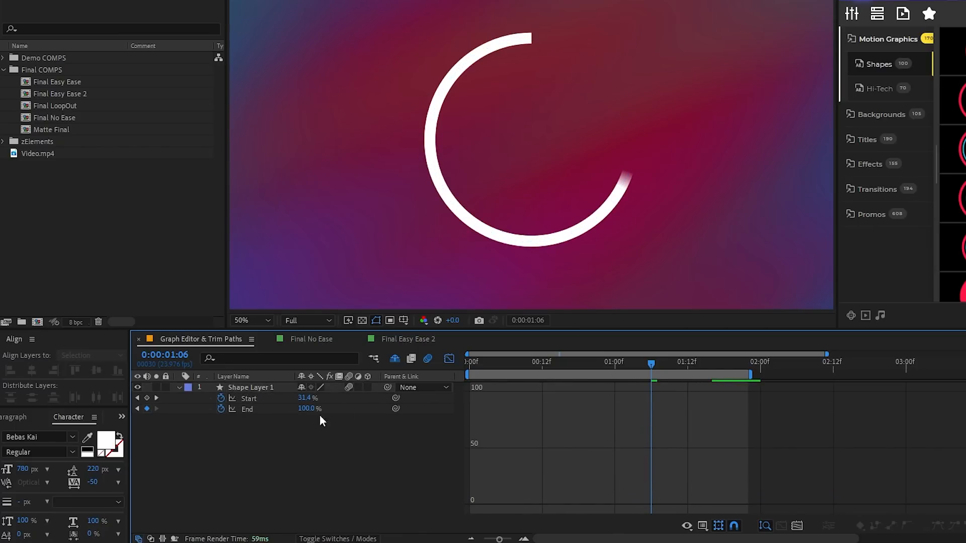
pyautogui.click(467, 363)
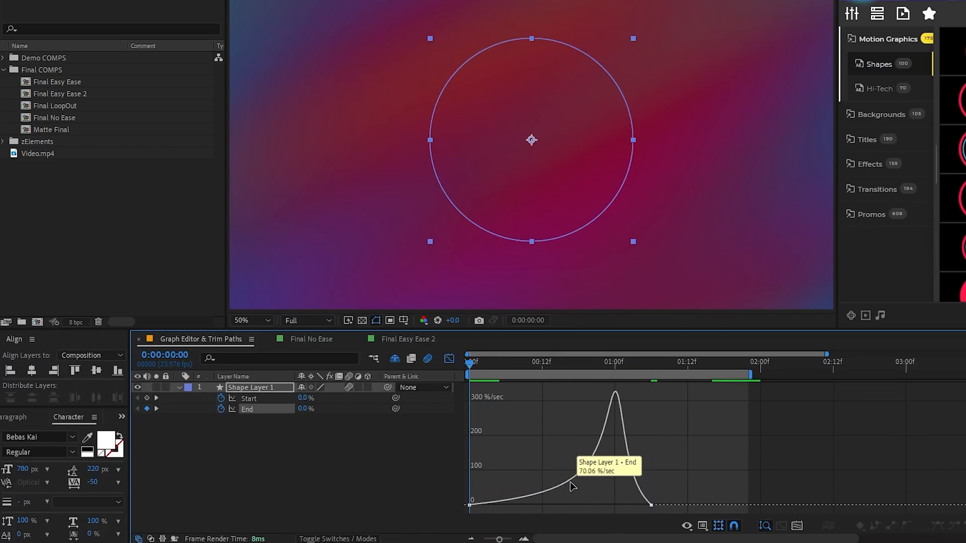
pyautogui.moveTo(615, 396)
pyautogui.press('space')
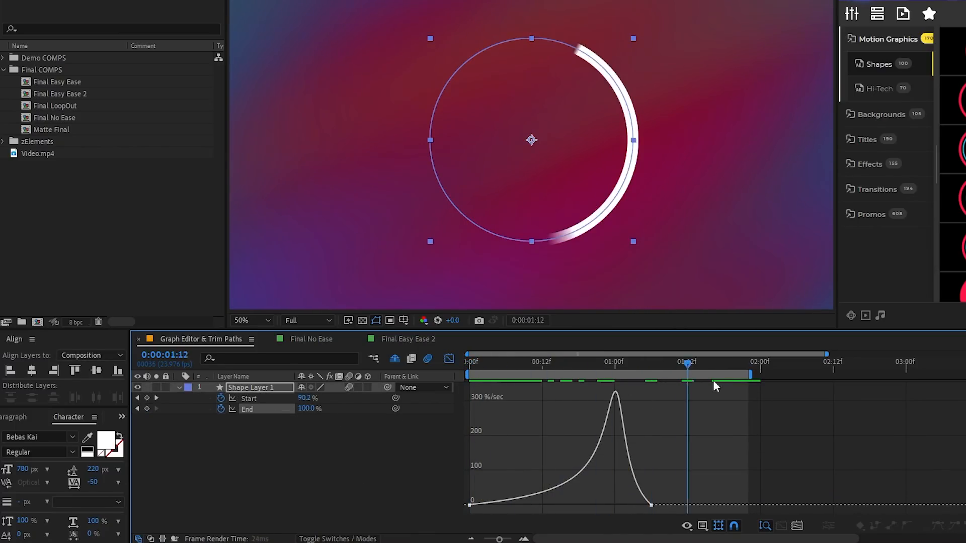
pyautogui.press('space')
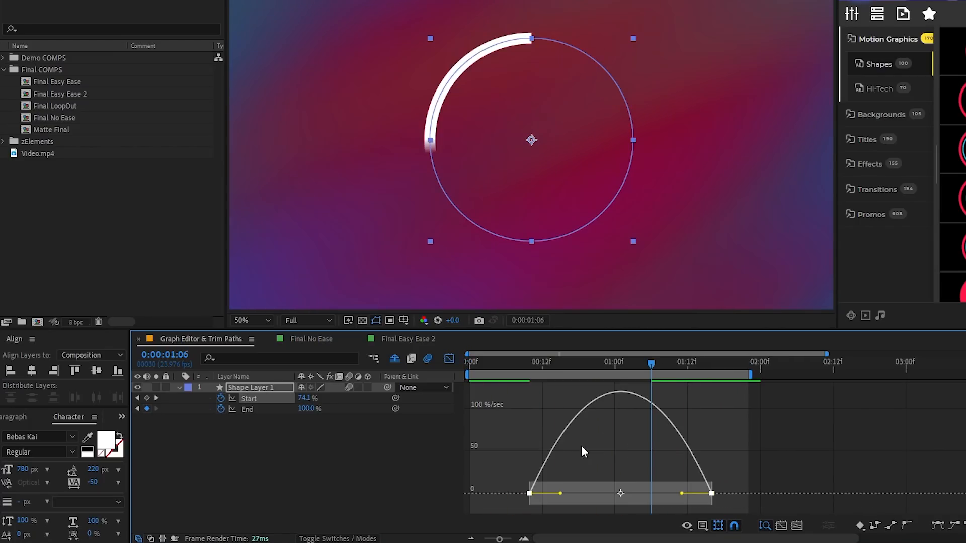
# Reshape the Start speed curve so it peaks early and eases out slowly, and preview the motion
pyautogui.moveTo(559, 493); pyautogui.dragTo(560, 493)
pyautogui.moveTo(681, 493); pyautogui.dragTo(620, 503)
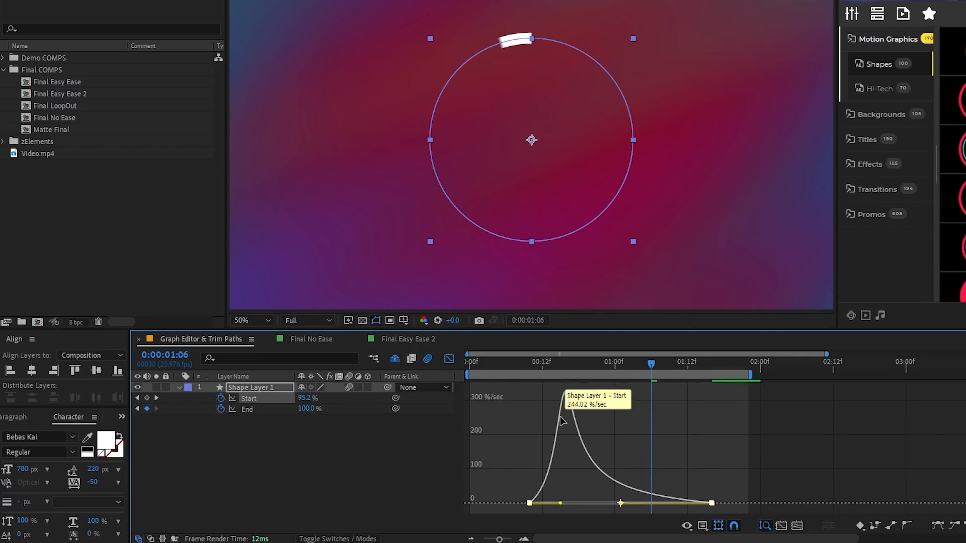
pyautogui.press('space')
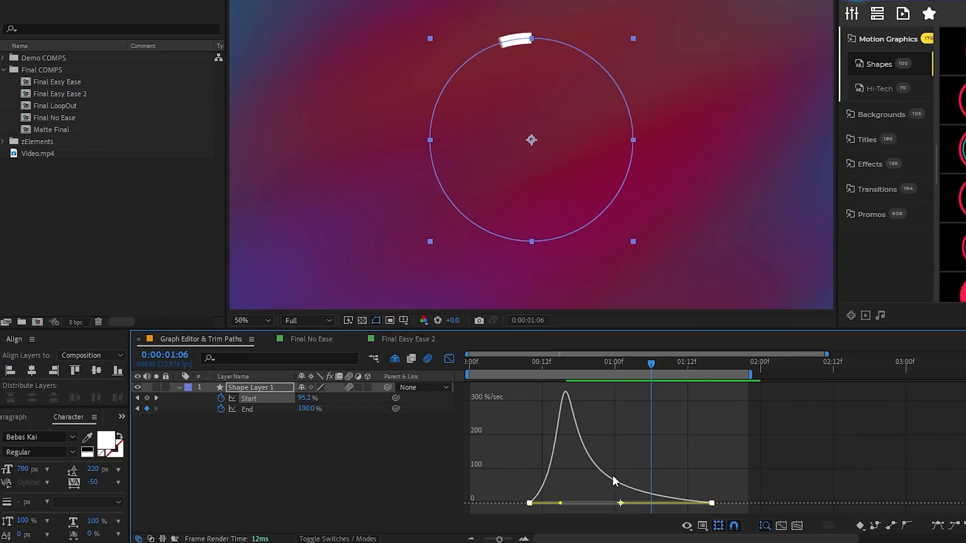
# Reshape the End and Start speed curves into sharp peaks midway between their keyframes and play back from the start
pyautogui.click(474, 363)
pyautogui.click(450, 409)
pyautogui.moveTo(475, 500); pyautogui.dragTo(620, 504)
pyautogui.click(249, 398)
pyautogui.click(493, 463)
pyautogui.click(269, 397)
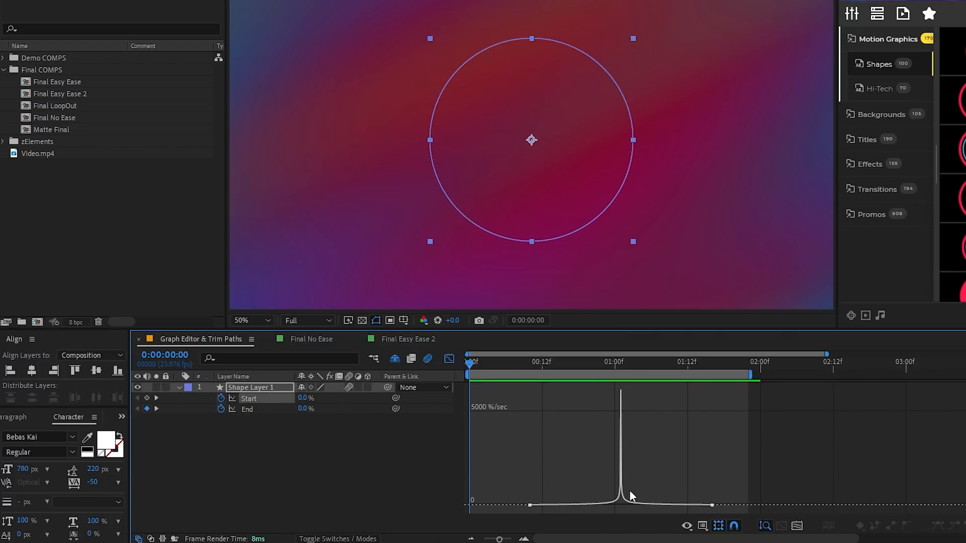
pyautogui.click(478, 363)
pyautogui.press('space')
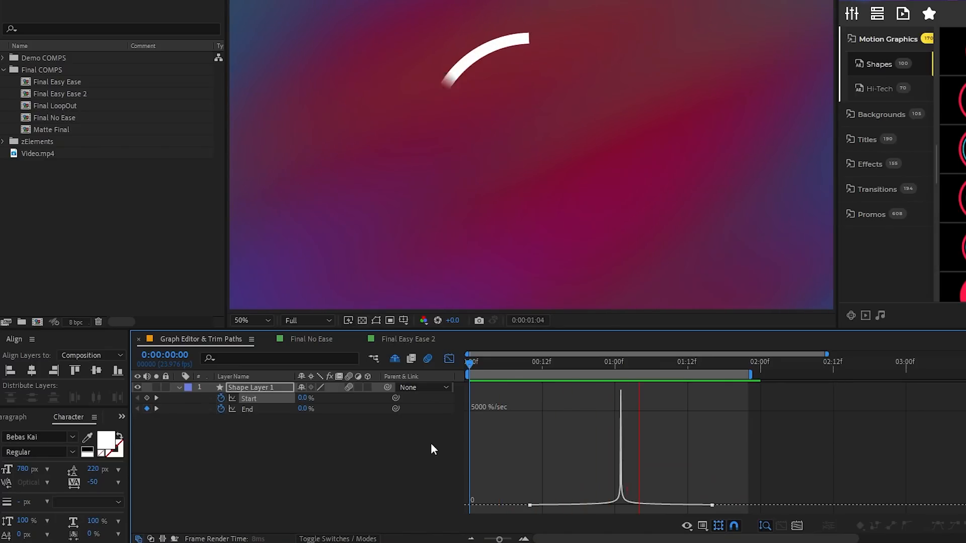